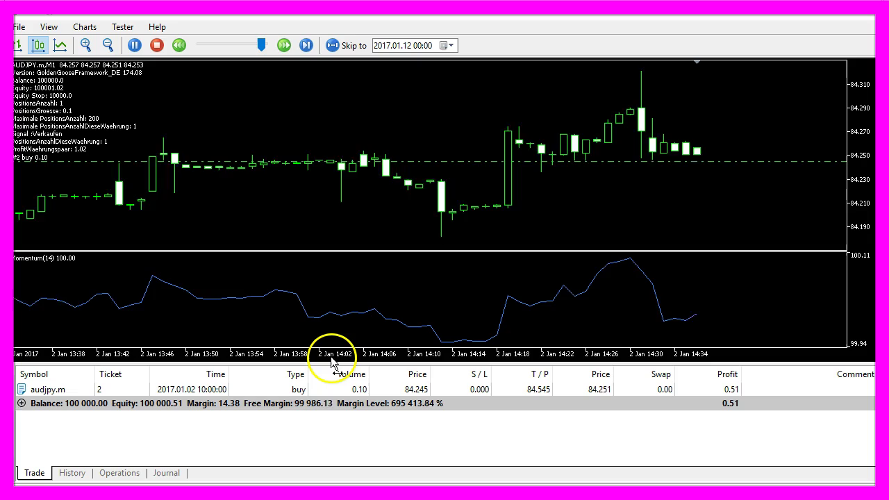
- Set the visual test speed to maximum for the AUDJPY.m backtest
drag(261, 45, 265, 46)
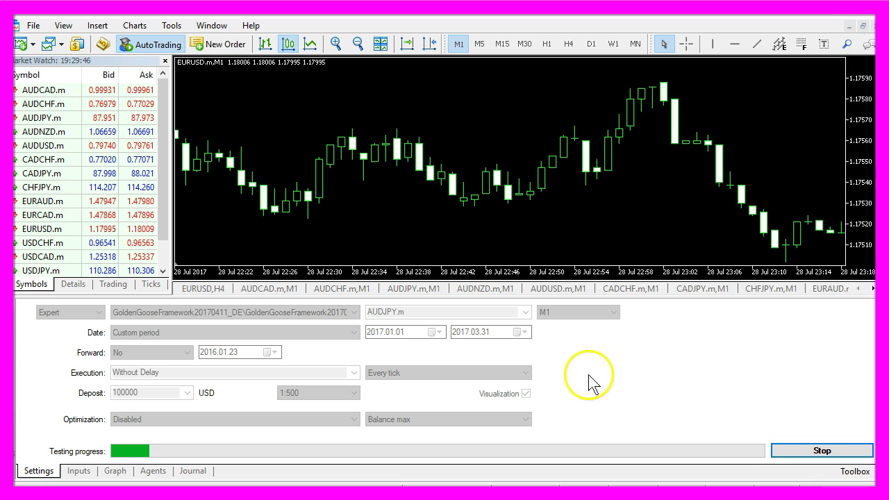
- Stop the running backtest and open the tick Modelling options list
click(798, 450)
click(411, 376)
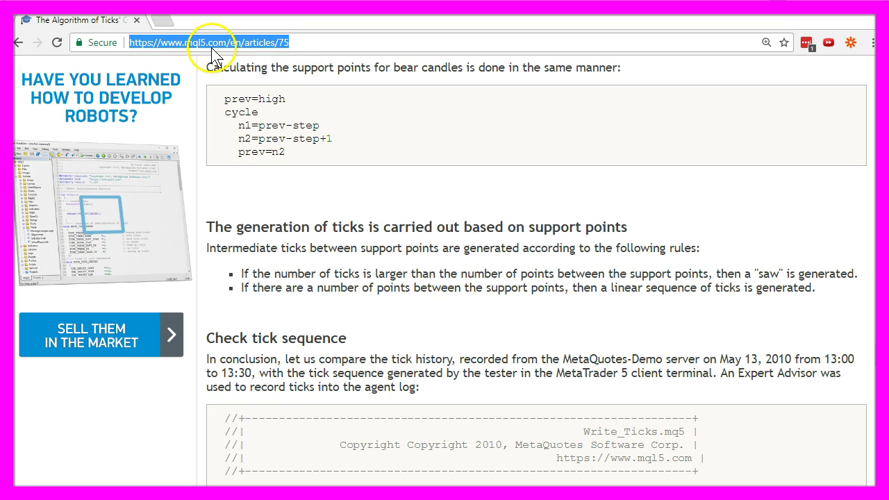
- Select the heading on generating ticks between support points and autoscroll through that section
drag(207, 228, 642, 232)
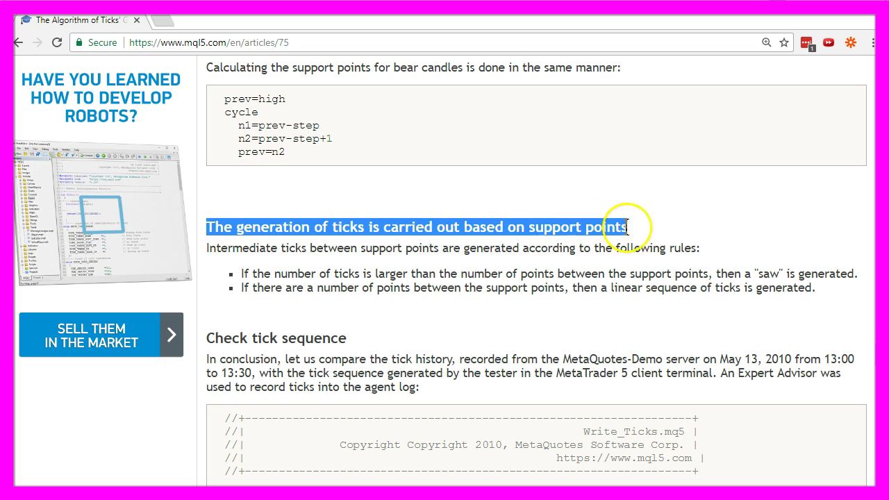
middle_click(704, 234)
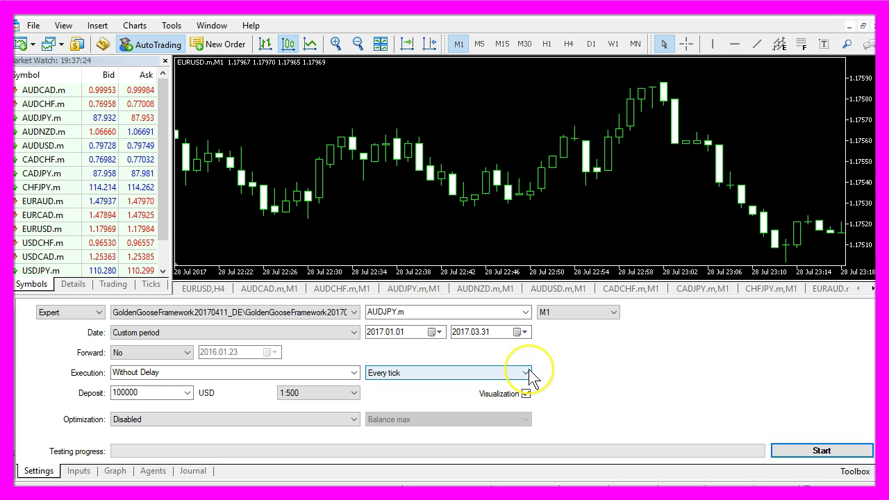
- Switch Modelling to 1 minute OHLC, turn off Visualization, and rerun the AUDJPY.m backtest
click(530, 375)
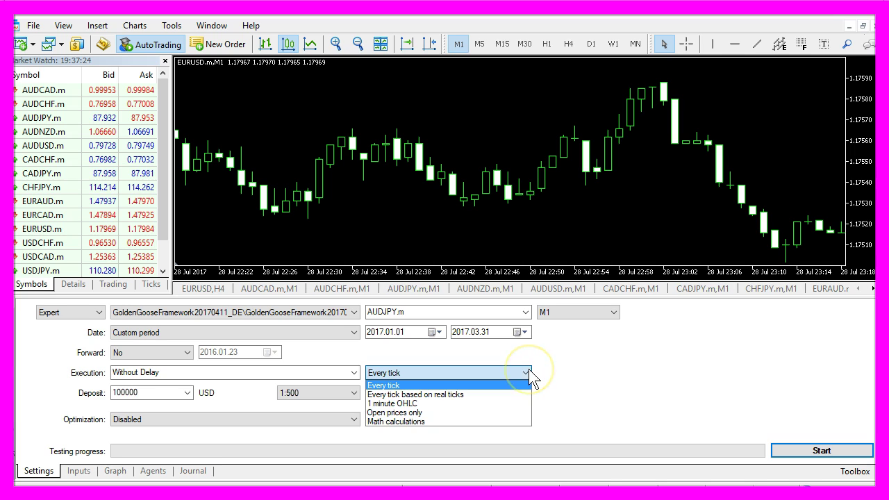
click(403, 403)
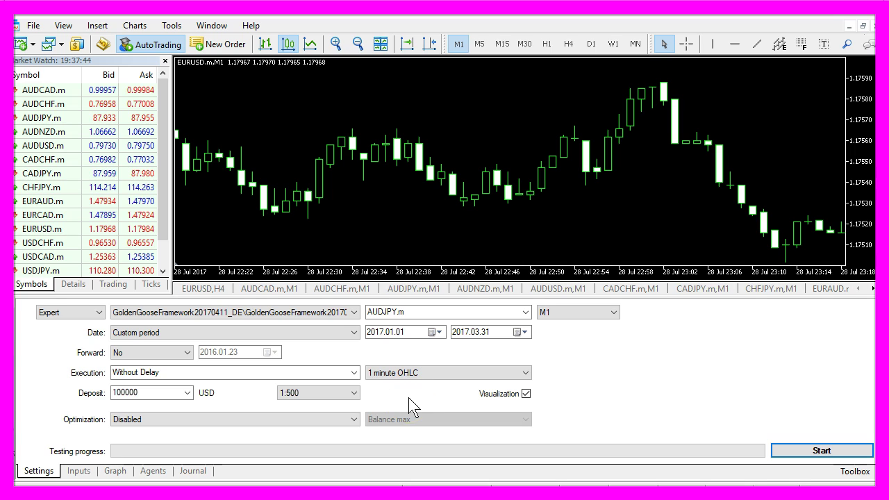
click(430, 381)
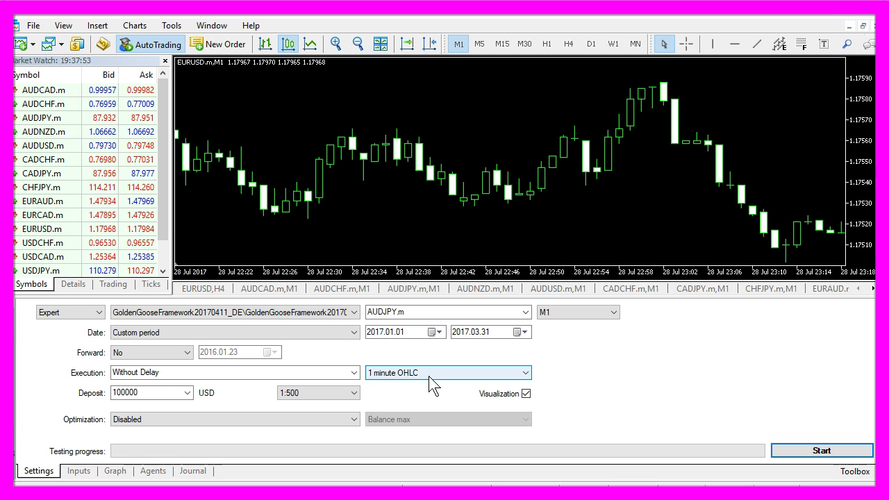
click(452, 396)
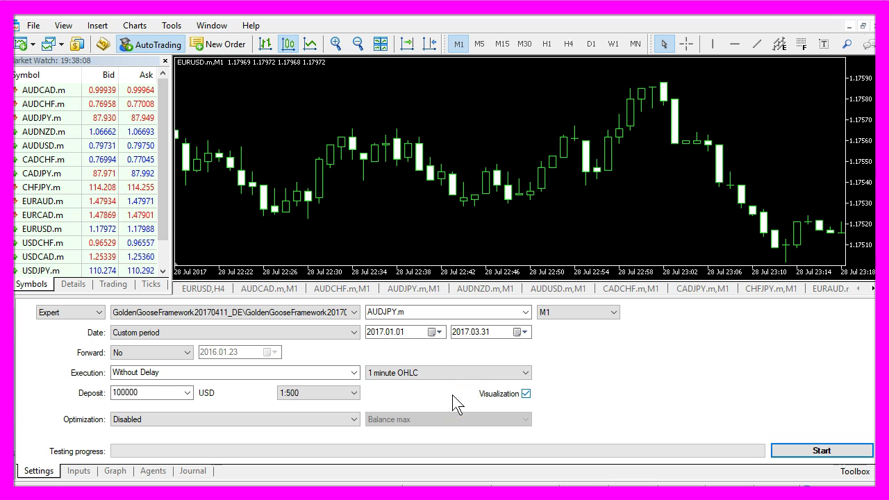
click(472, 394)
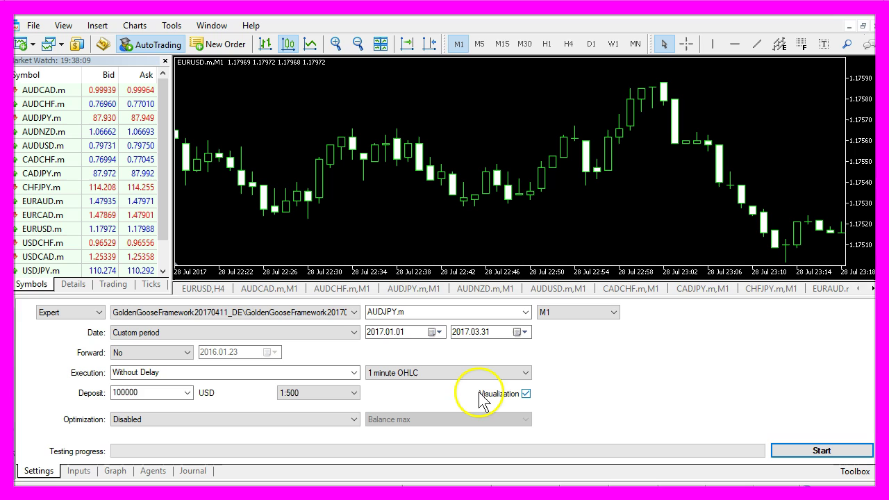
click(526, 394)
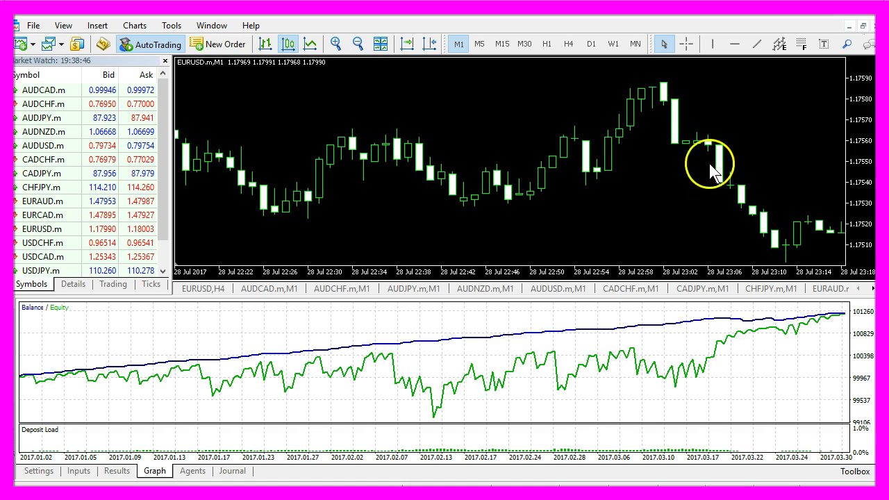
- Export the test results as the HTML report MyStrategyReport.html in C:\temp
mouse_move(753, 229)
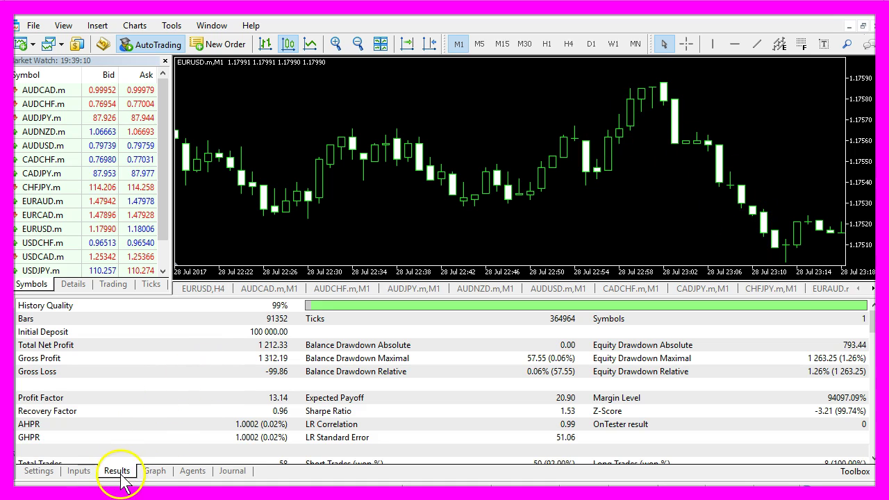
right_click(211, 316)
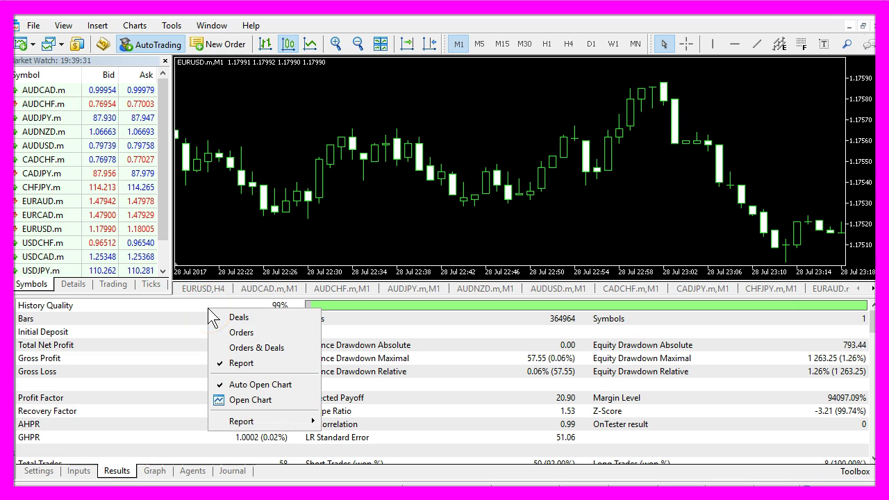
mouse_move(221, 424)
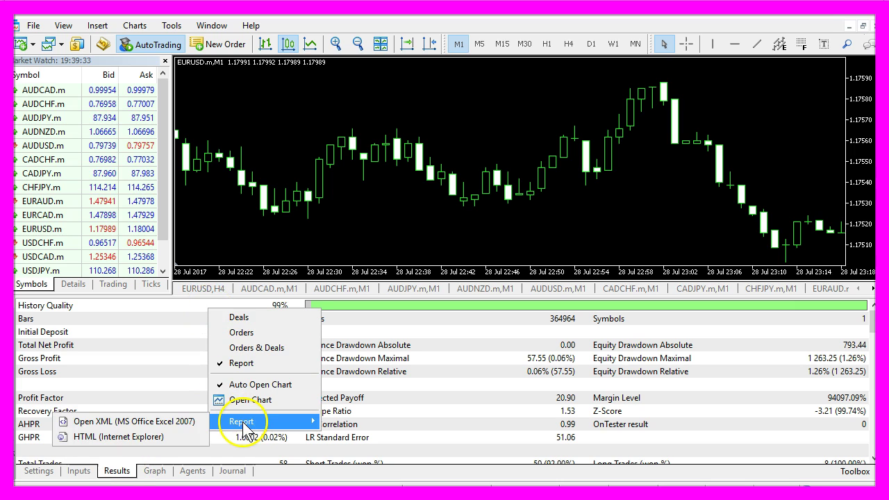
click(159, 440)
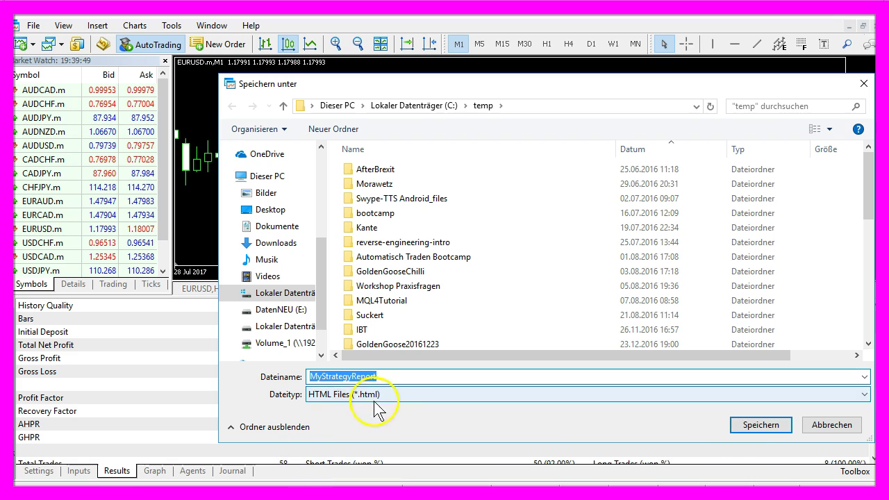
click(757, 430)
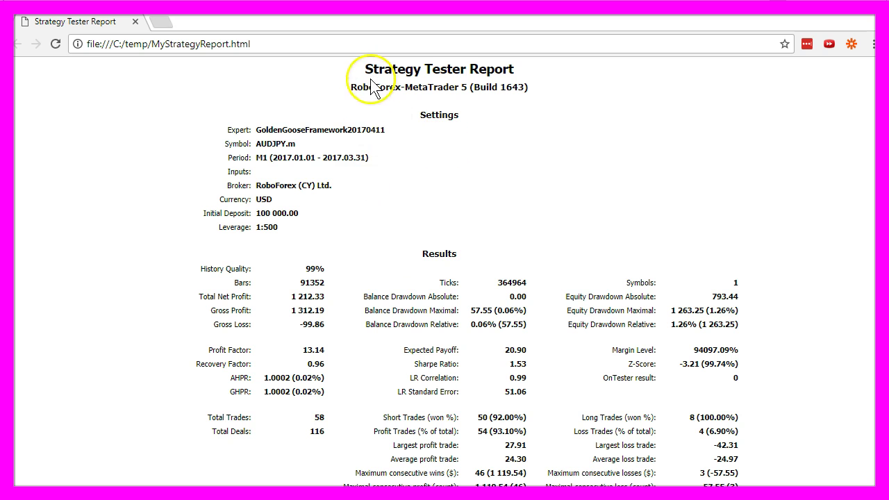
- Select the Results section heading in the strategy report
scroll(590, 183, down, 5)
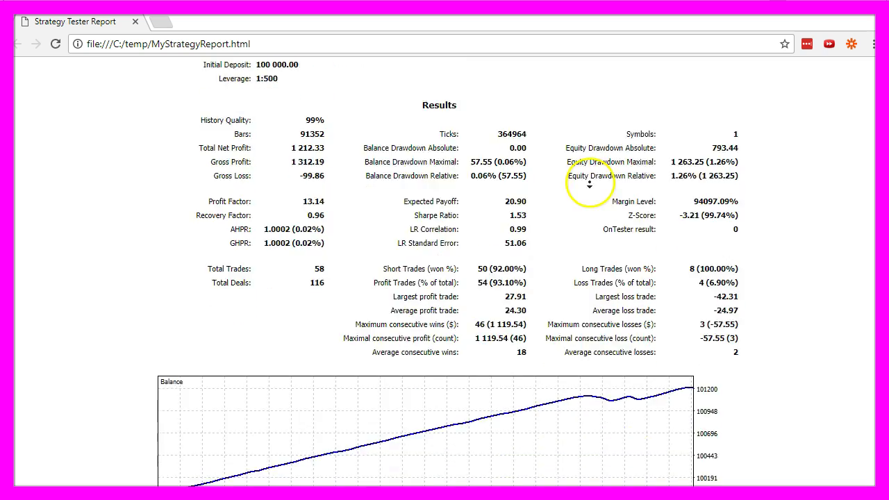
scroll(591, 183, up, 4)
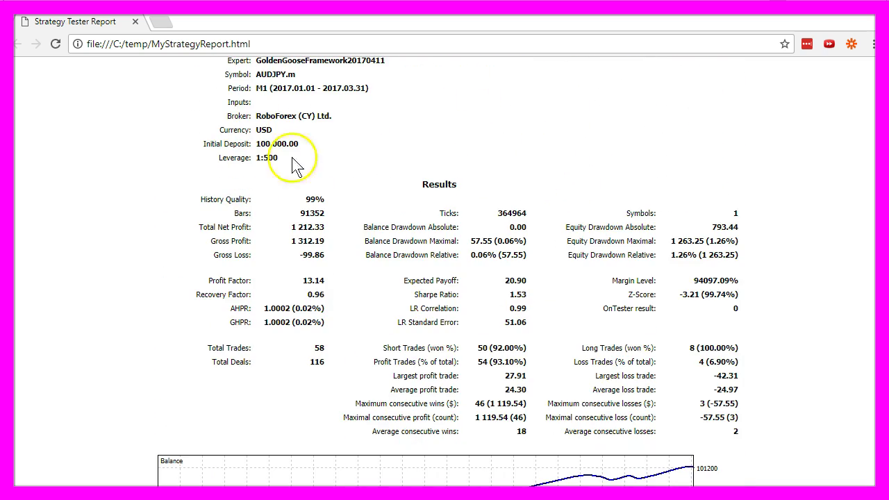
drag(417, 184, 455, 182)
- Scroll to the totals row and highlight the profit total and final balance 101 212.33
scroll(469, 189, down, 6)
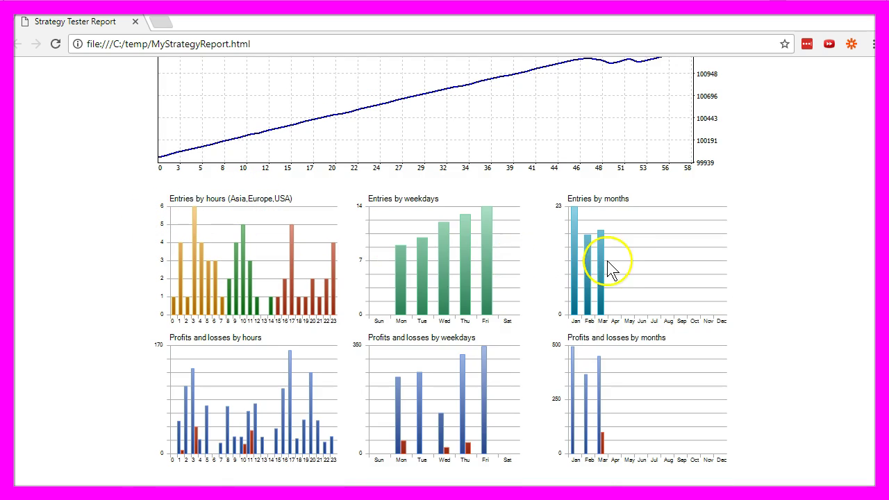
scroll(301, 243, down, 1)
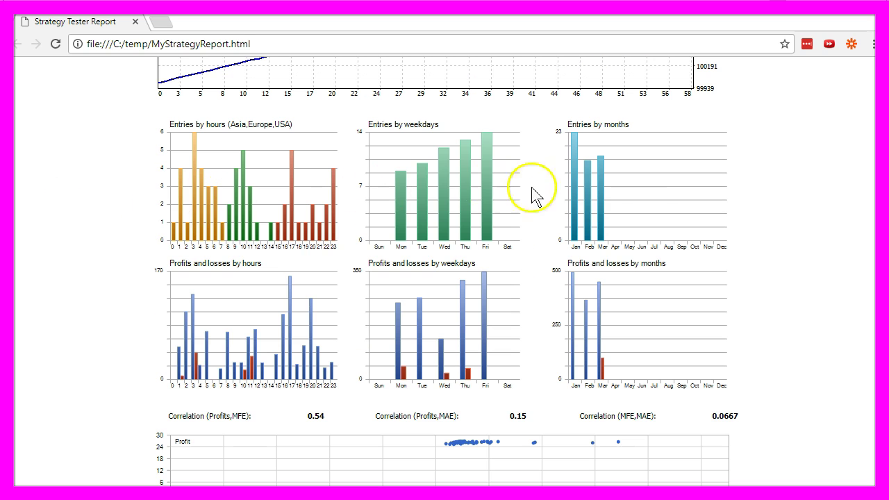
scroll(803, 267, down, 6)
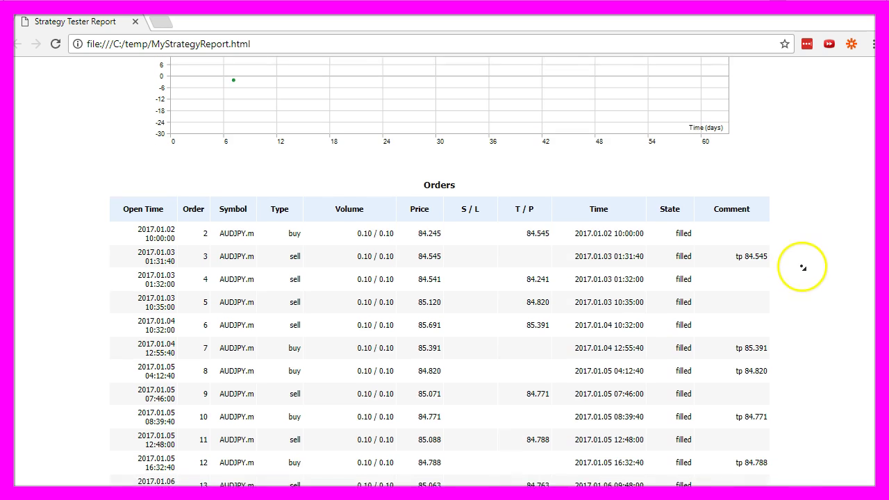
scroll(803, 267, down, 2)
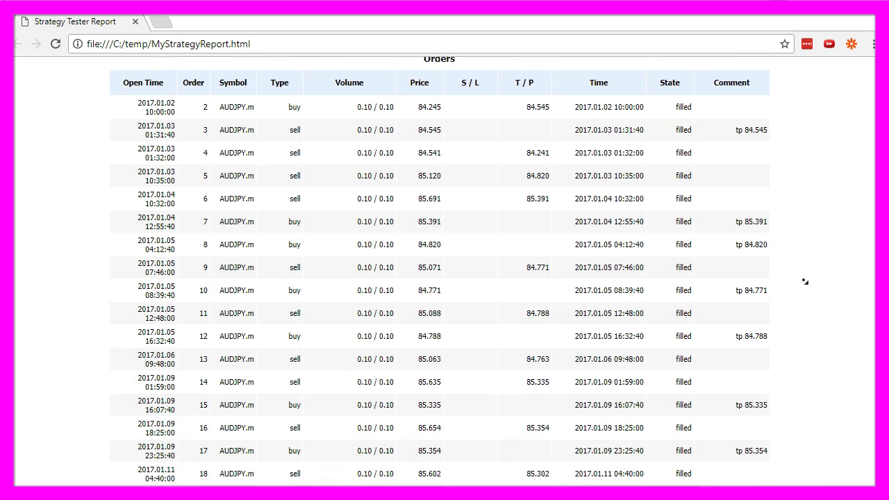
scroll(805, 281, down, 10)
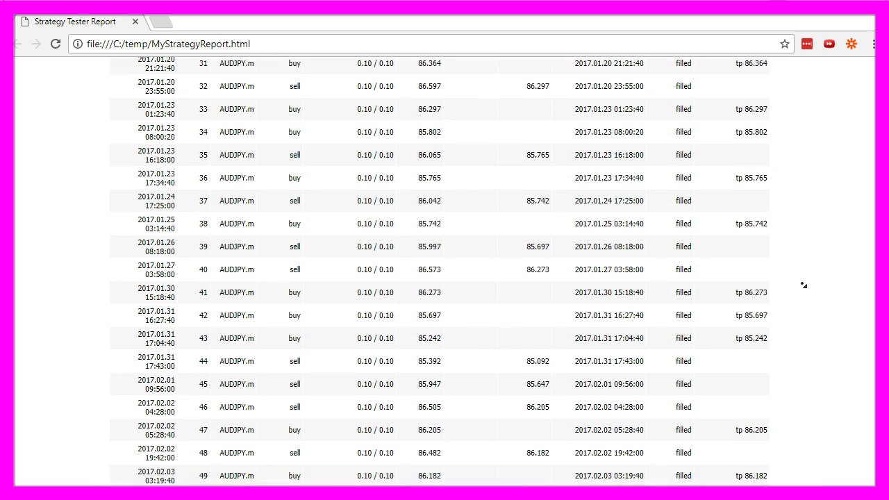
scroll(813, 286, down, 15)
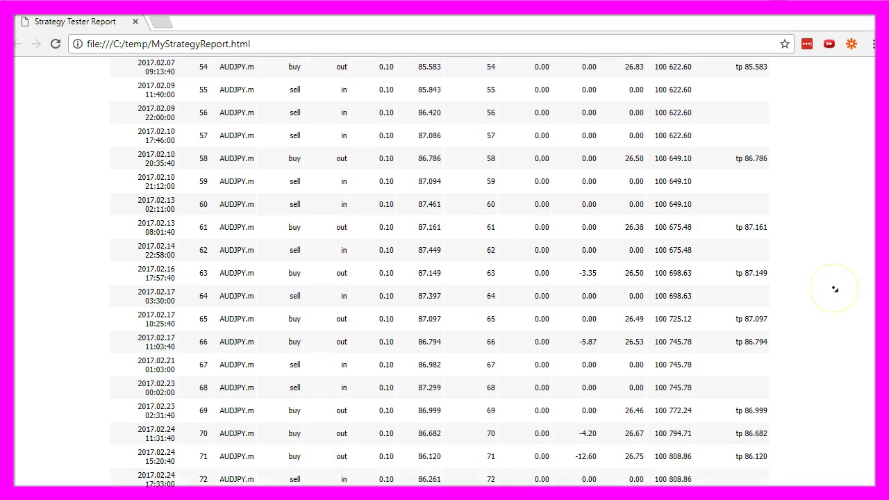
scroll(835, 289, down, 9)
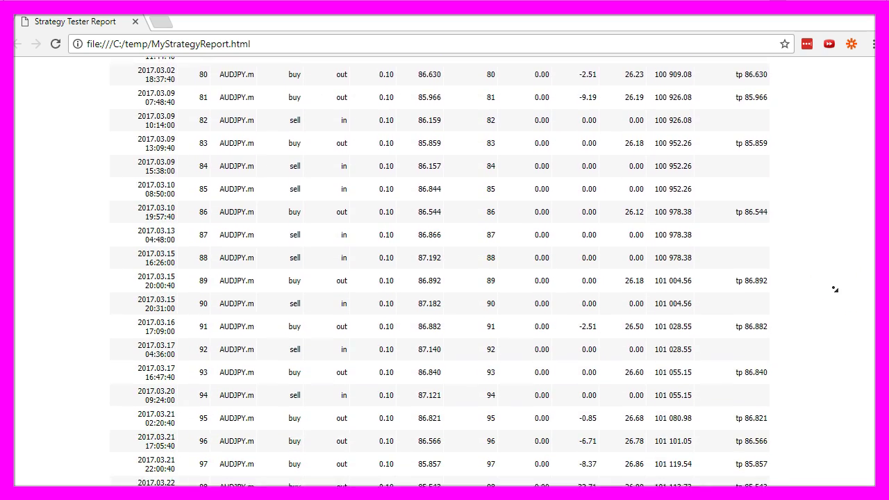
scroll(835, 289, down, 7)
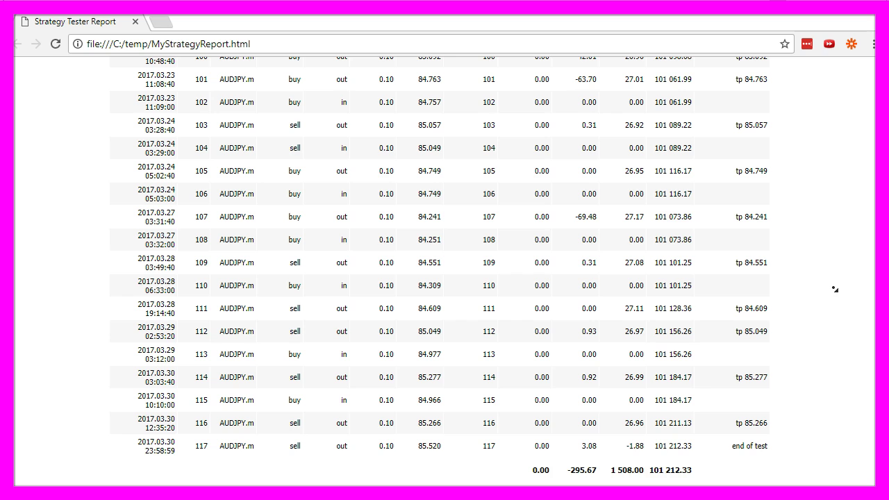
drag(693, 472, 608, 474)
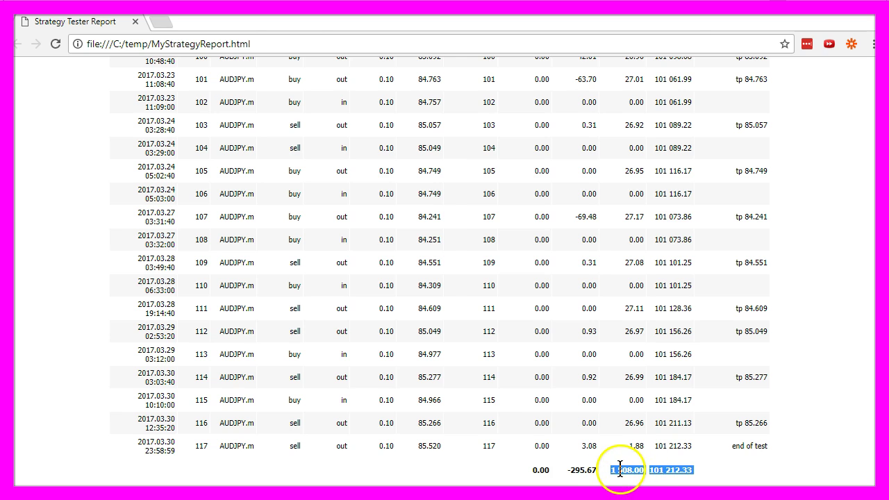
key(alt+Tab)
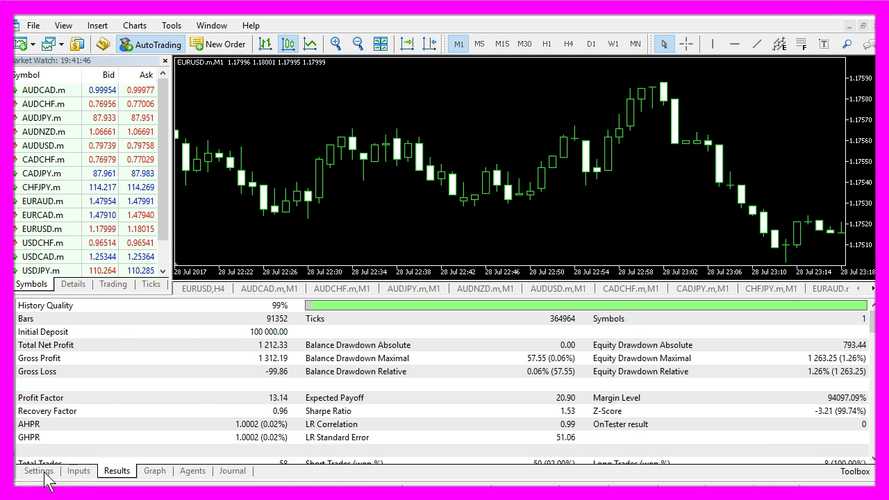
- Set Optimization to 'All symbols selected in MarketWatch' in the tester settings
click(40, 471)
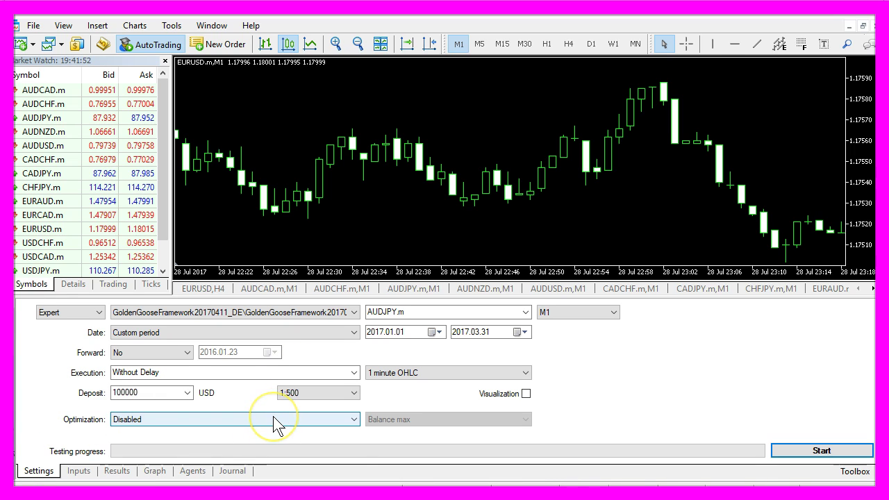
click(135, 420)
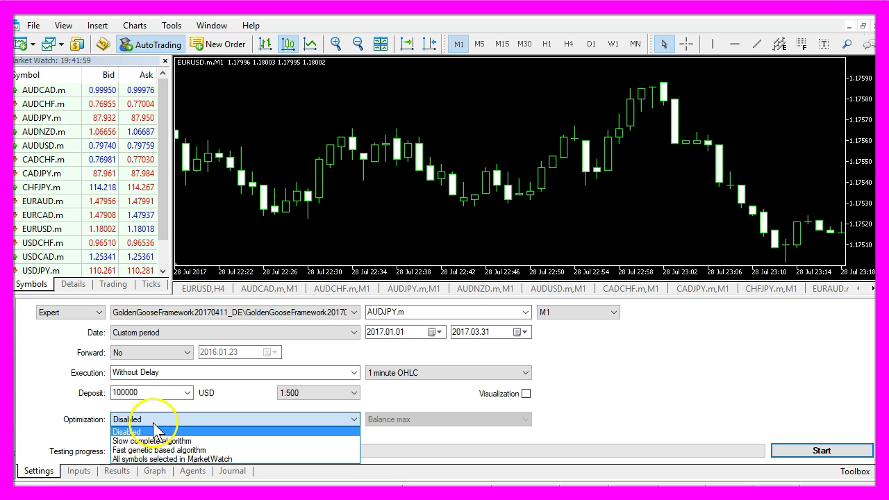
click(149, 459)
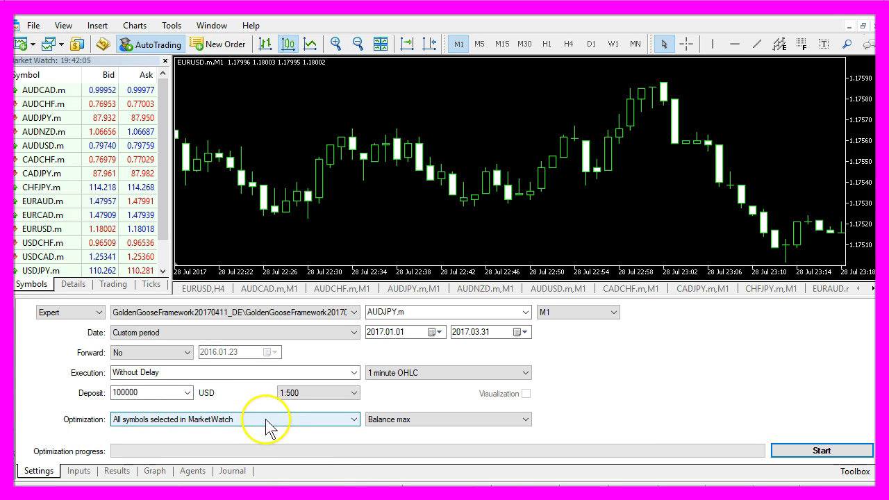
- Review the Market Watch symbol list and start the optimization
click(31, 90)
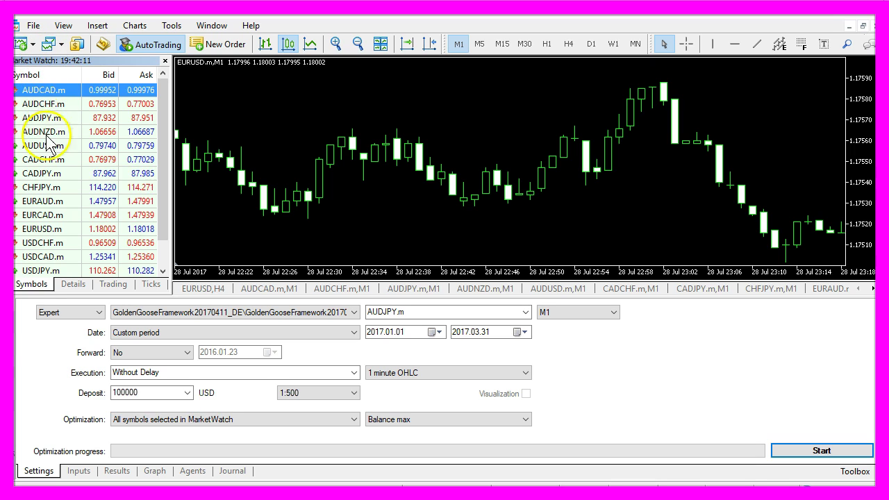
key(Down)
key(Down)
key(Down)
key(Down)
key(Down)
key(Down)
key(Down)
key(Down)
key(Down)
key(Down)
key(Down)
key(Down)
key(Down)
key(Down)
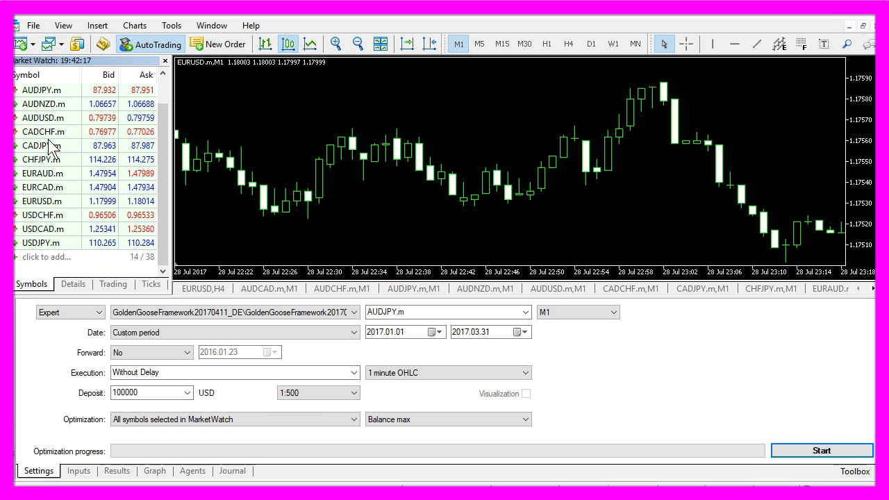
click(806, 453)
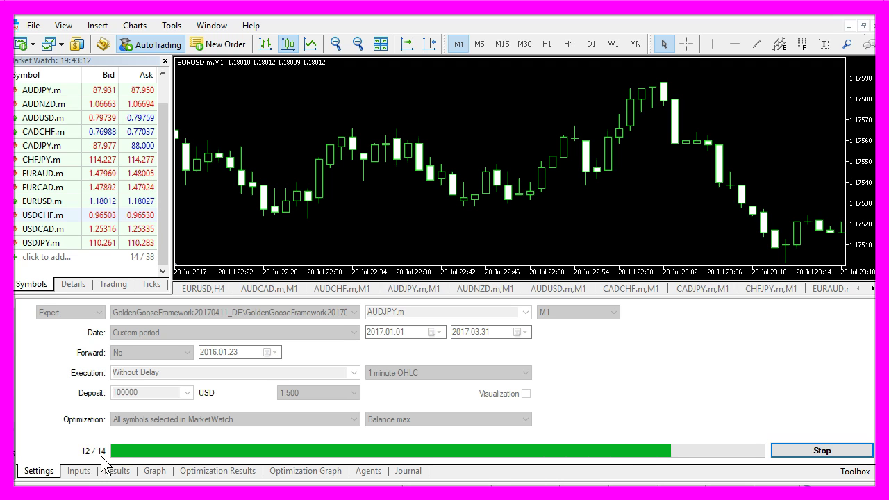
- Sort the optimization results by Profit and inspect the USDCAD.m and USDJPY.m passes
click(101, 456)
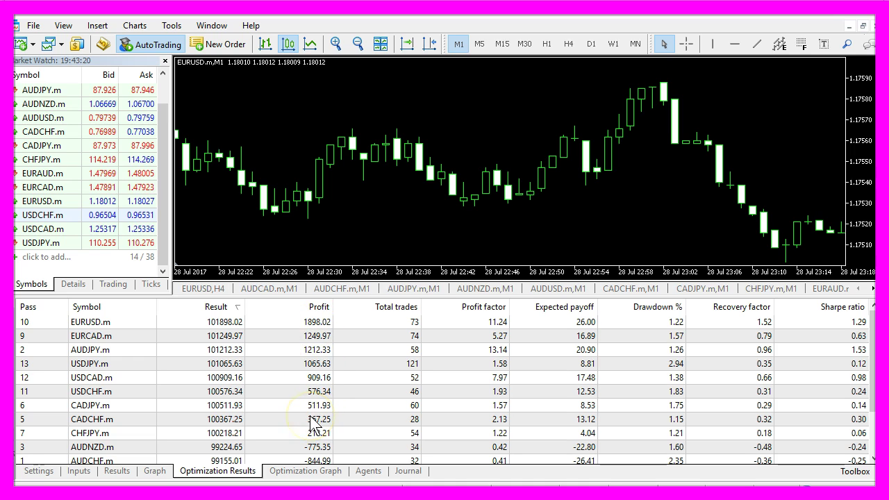
click(317, 353)
click(317, 374)
click(317, 370)
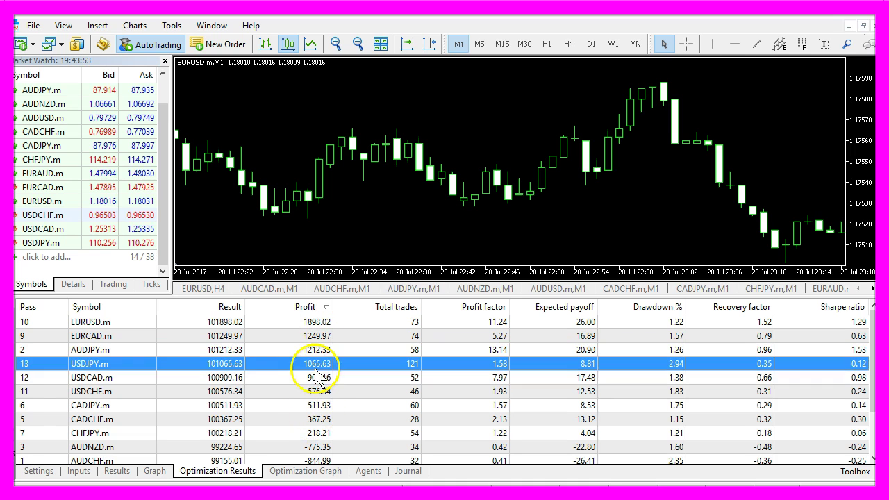
- Export the optimization results to XML as MyXMLReport.xml in C:\temp
right_click(319, 352)
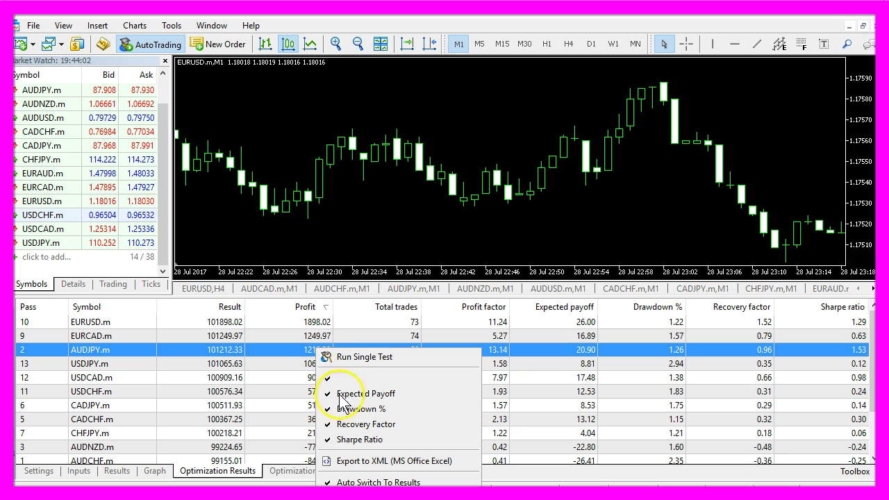
click(361, 467)
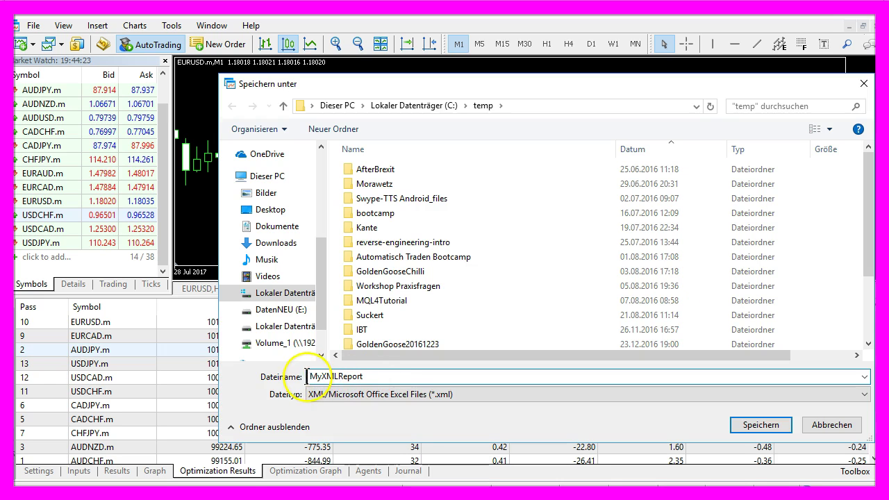
key(Tab)
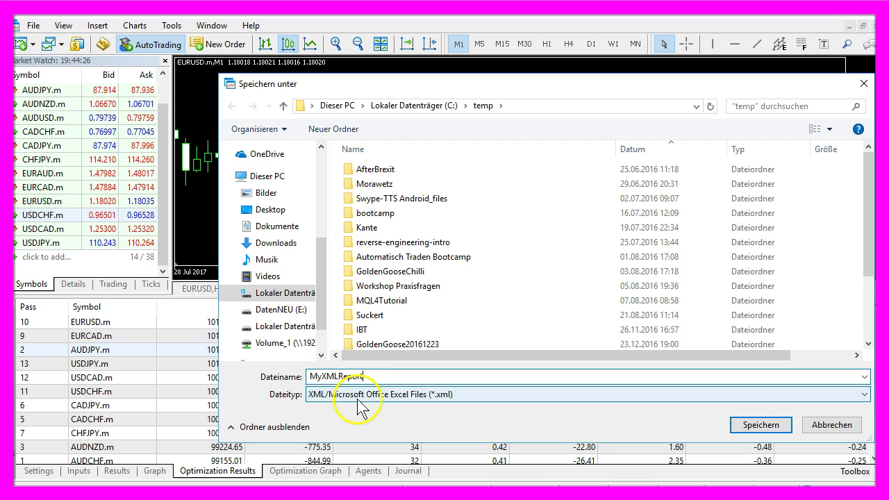
click(761, 424)
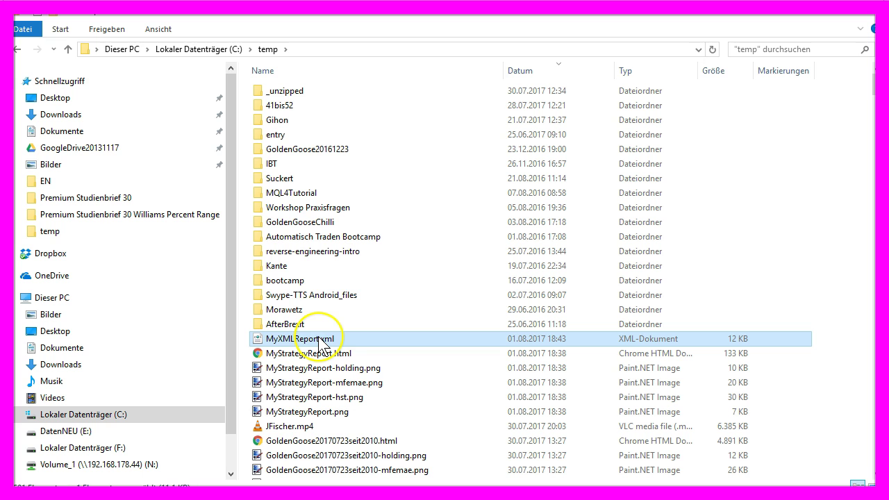
- Open MyXMLReport.xml in LibreOffice Calc and sum the Profit column in D17 with =SUMME(D2:D16)
right_click(319, 339)
click(229, 323)
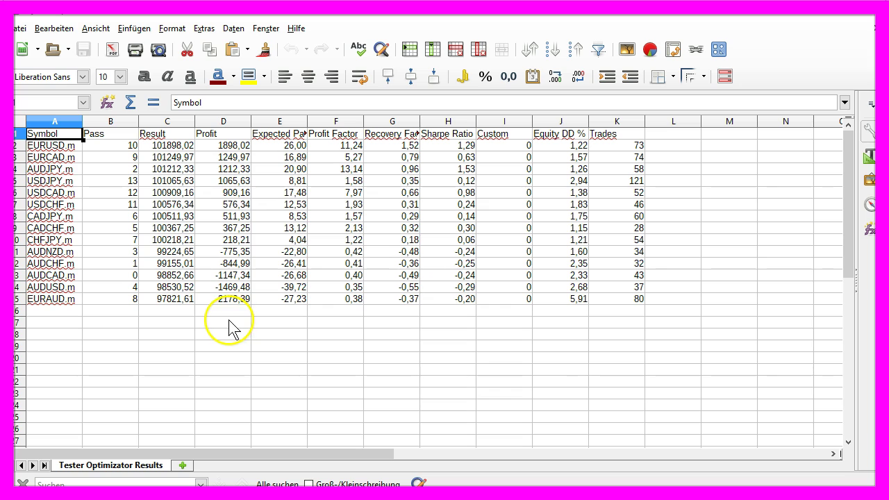
click(229, 326)
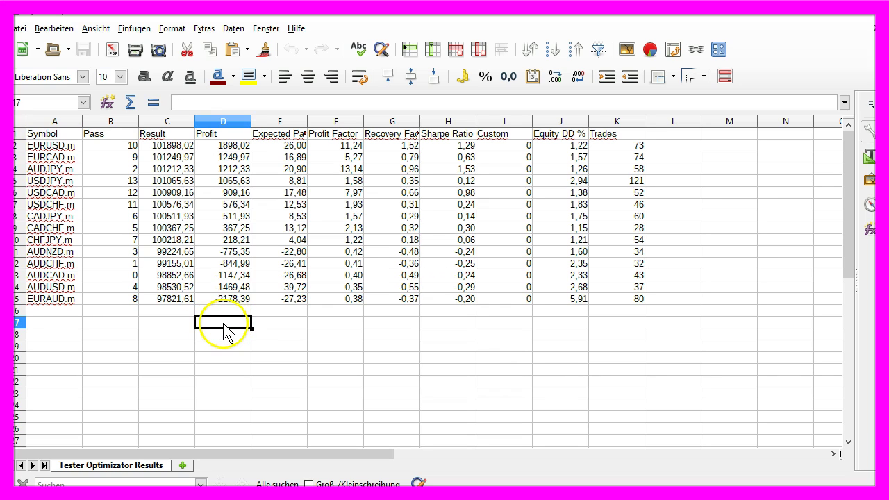
click(130, 103)
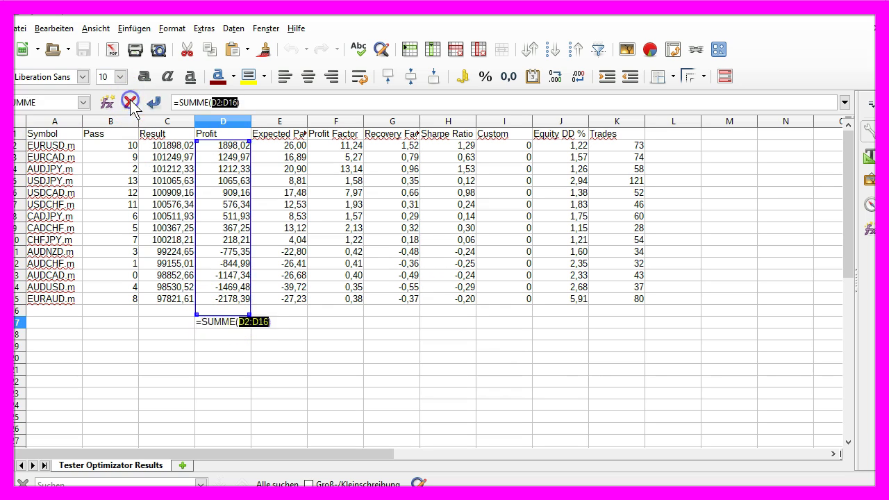
click(130, 104)
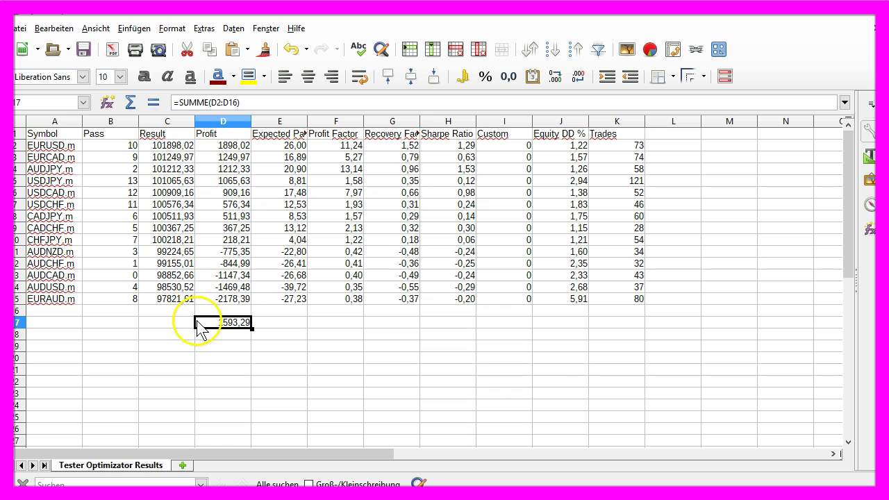
- Change the tester end date to 2017.06.30 and rerun the all-symbols optimization
key(alt+Tab)
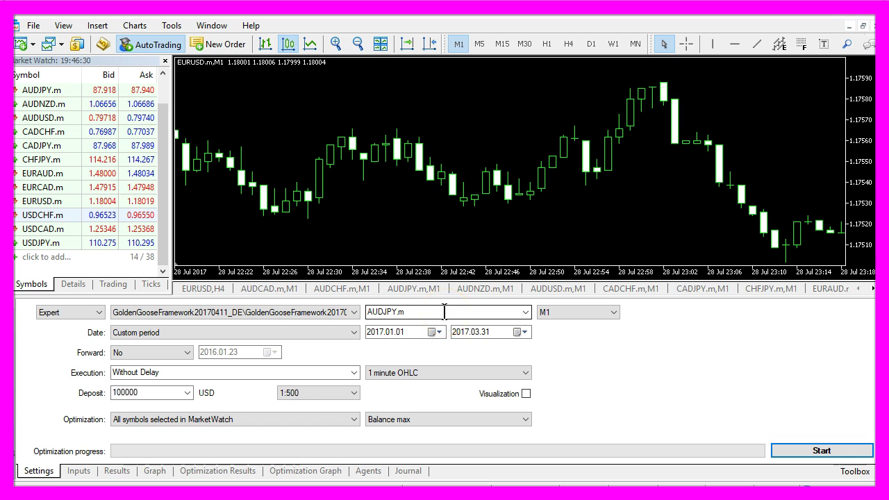
click(461, 333)
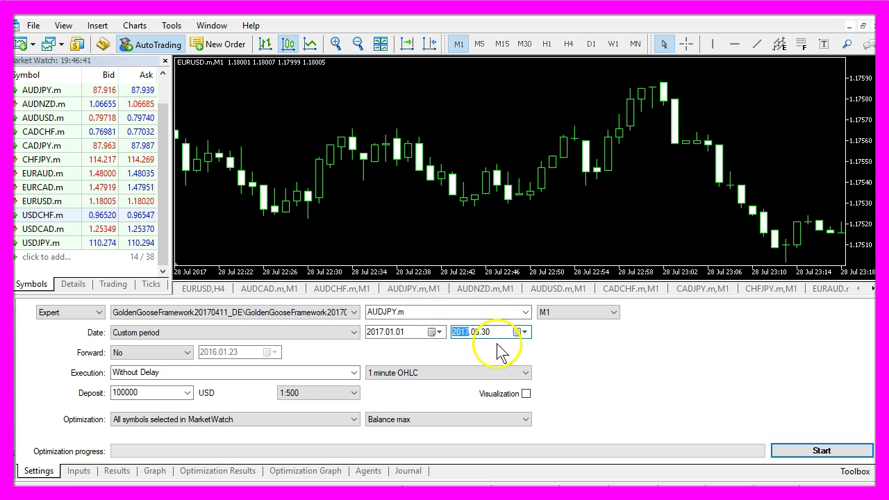
click(806, 450)
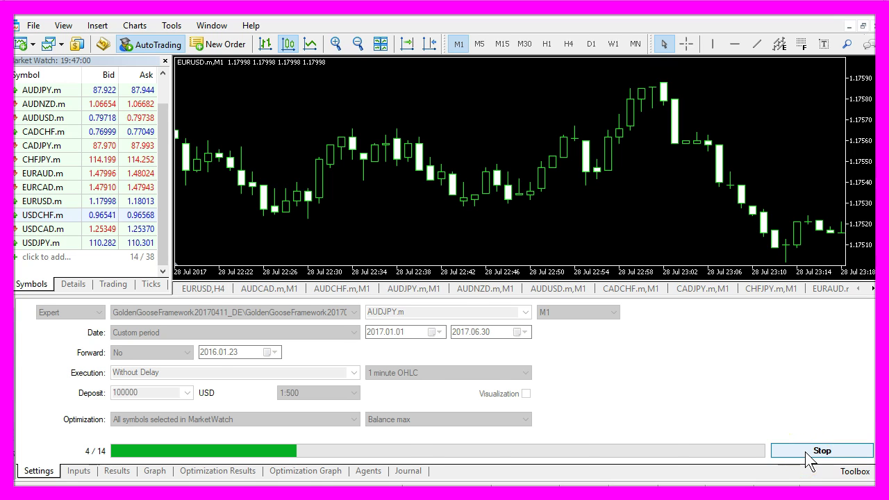
- Export the new optimization results to XML as MyXMLReport2.xml
right_click(223, 351)
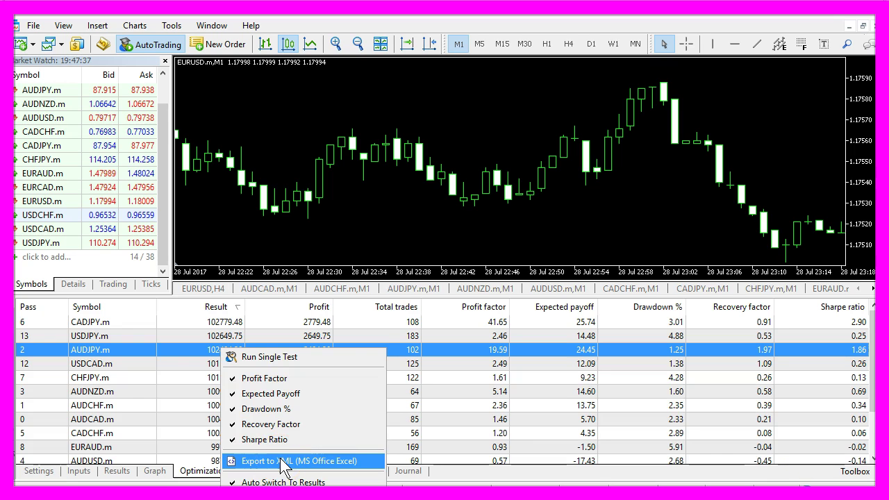
click(281, 462)
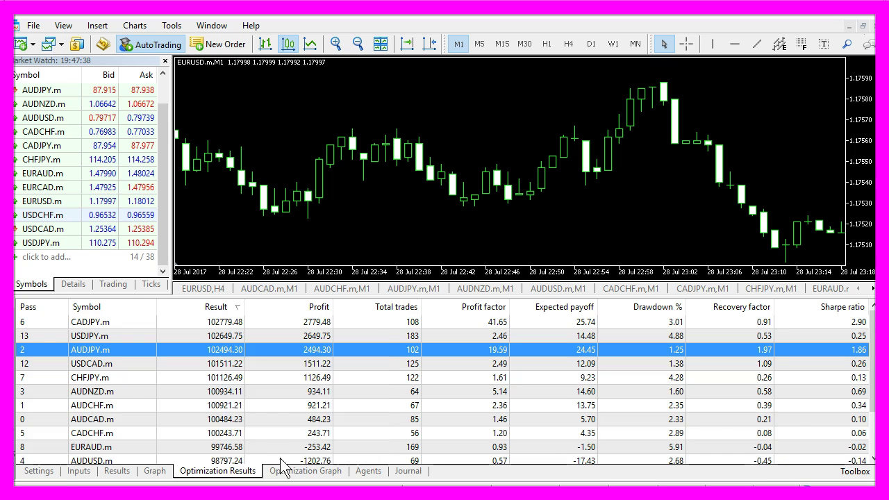
scroll(487, 278, down, 3)
click(553, 342)
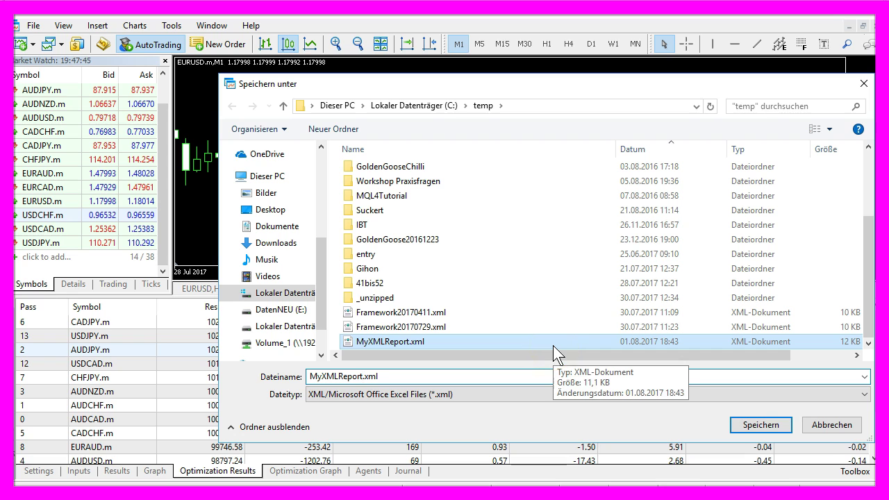
text(2)
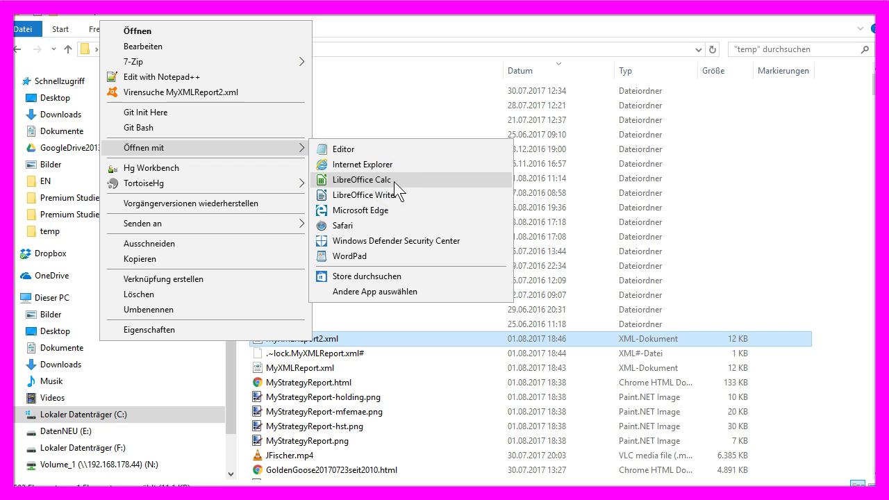
- Open MyXMLReport2.xml in Calc and sum its Profit column into D17, giving 3647,29
click(394, 181)
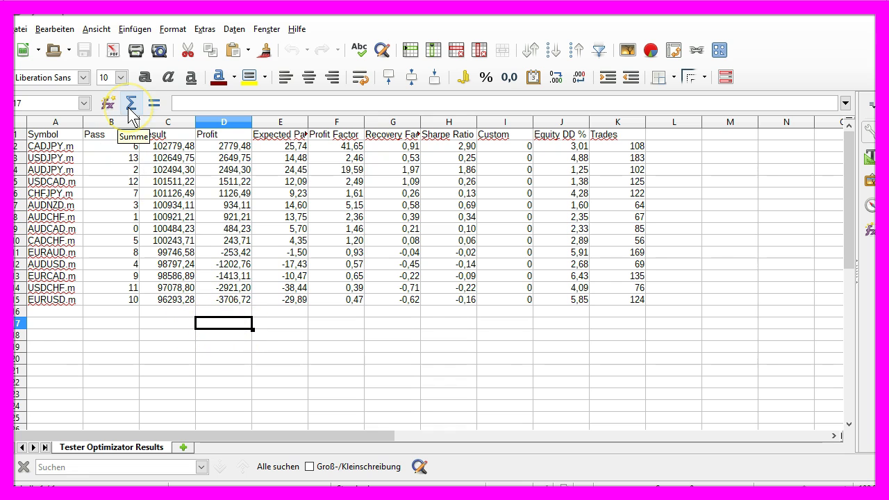
click(128, 107)
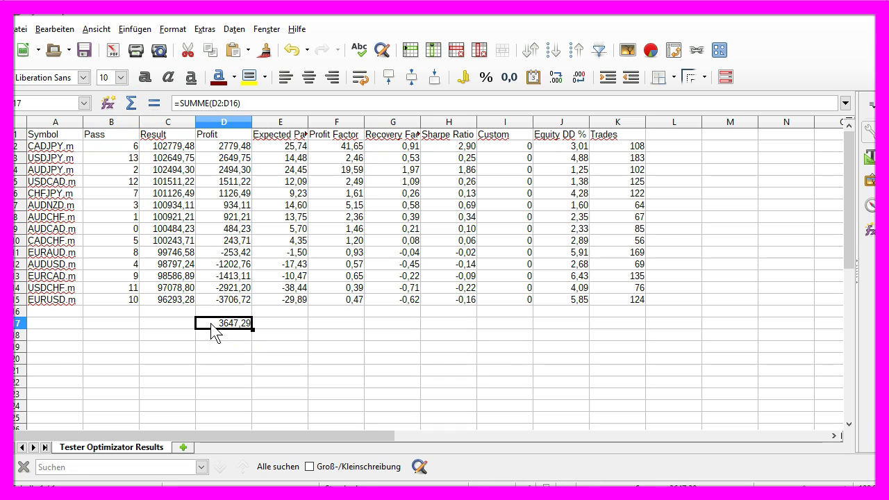
click(217, 330)
click(227, 318)
- Point out the USDJPY.m, AUDJPY.m and USDCAD.m rows, then return to the strategy tester
click(70, 158)
click(61, 170)
click(64, 182)
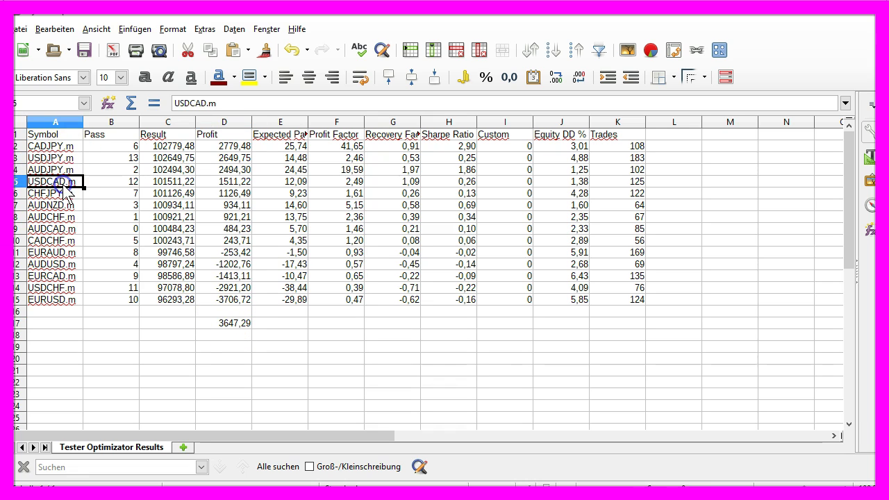
key(alt+Tab)
click(119, 425)
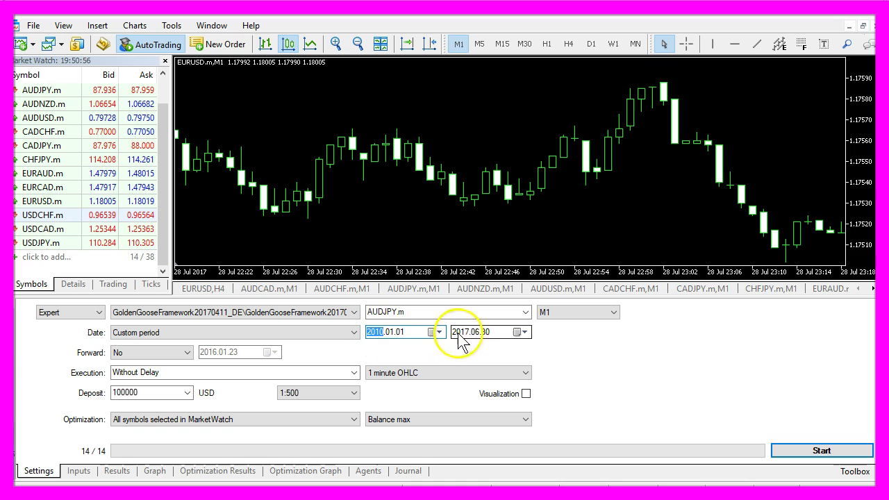
- Change the tester's start date from 2017.01.01 to 2010.01.01
click(466, 332)
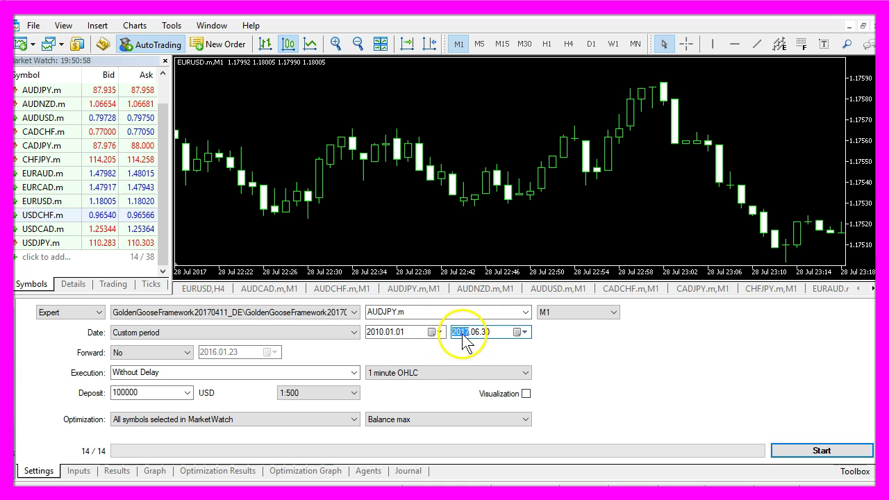
click(515, 312)
drag(619, 353, 614, 397)
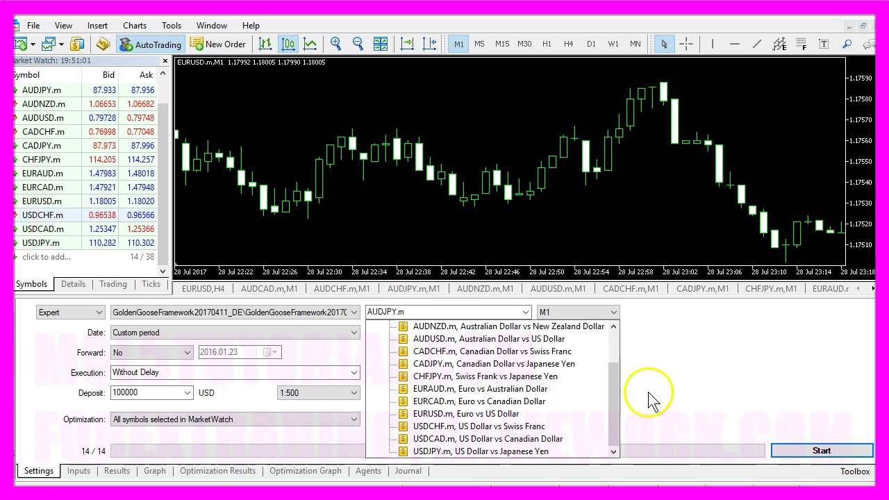